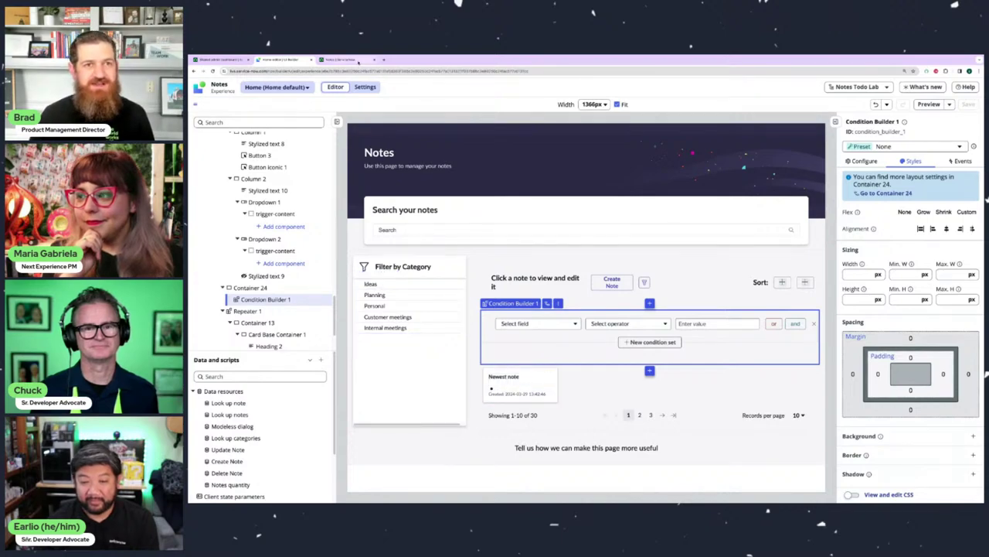
- Switch to the live Notes page, reload it, increase the records shown per page and look through the listed notes
key("ctrl+Tab")
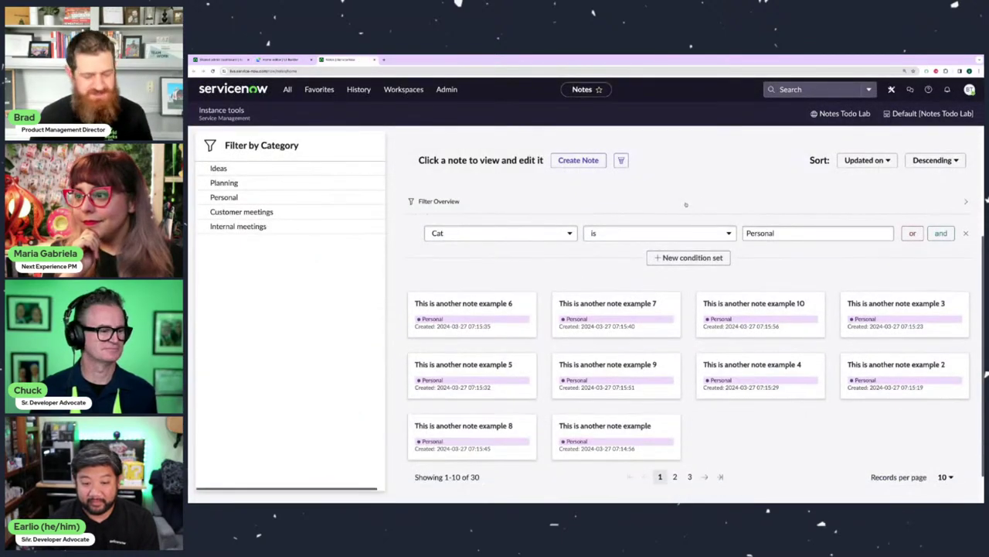
key("ctrl+r")
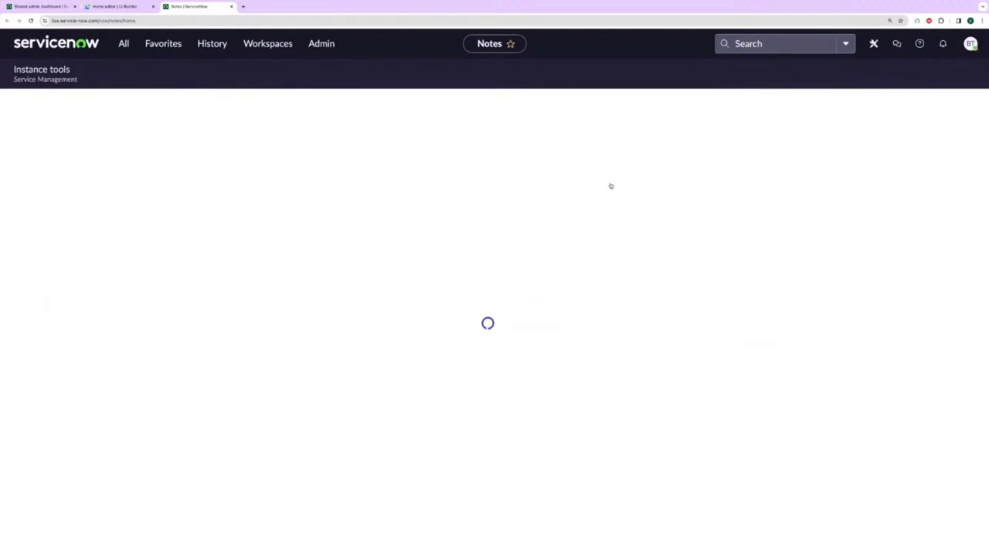
scroll(602, 175, "down", 2)
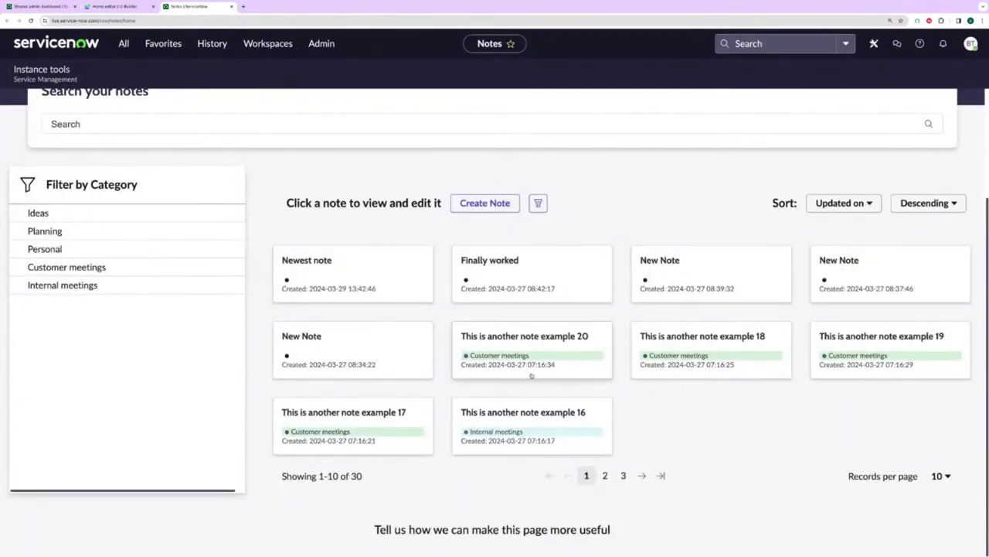
left_click(941, 475)
left_click(946, 454)
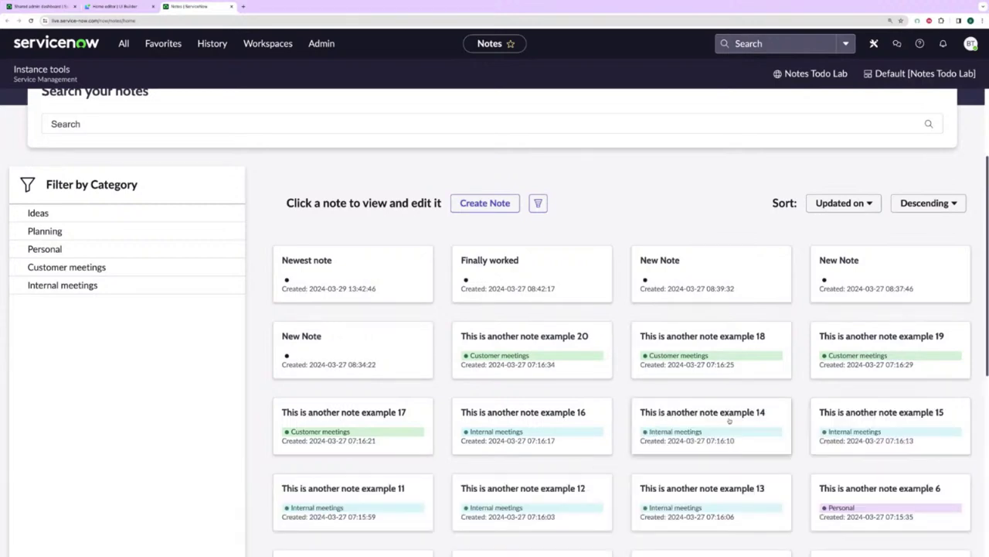
scroll(715, 405, "down", 4)
scroll(715, 405, "up", 6)
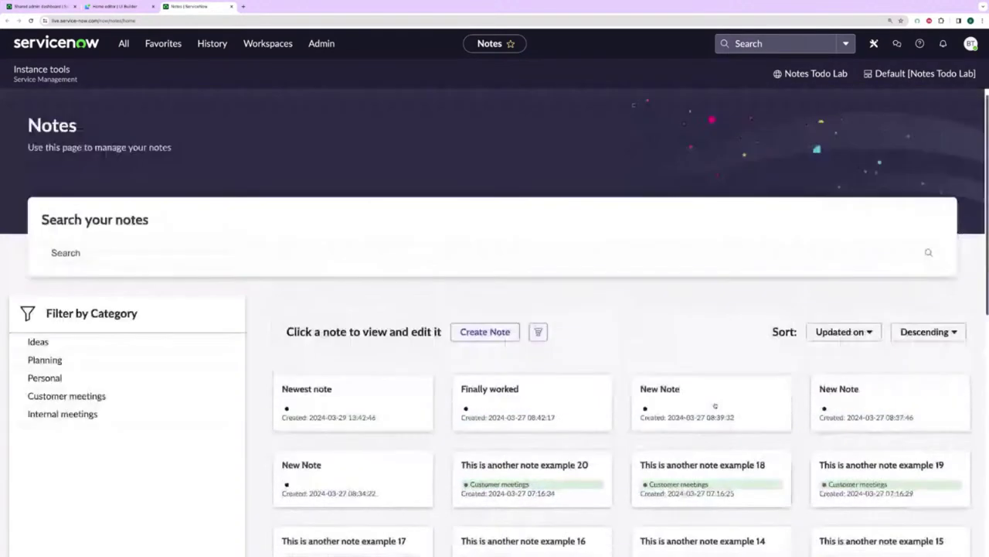
scroll(715, 405, "down", 4)
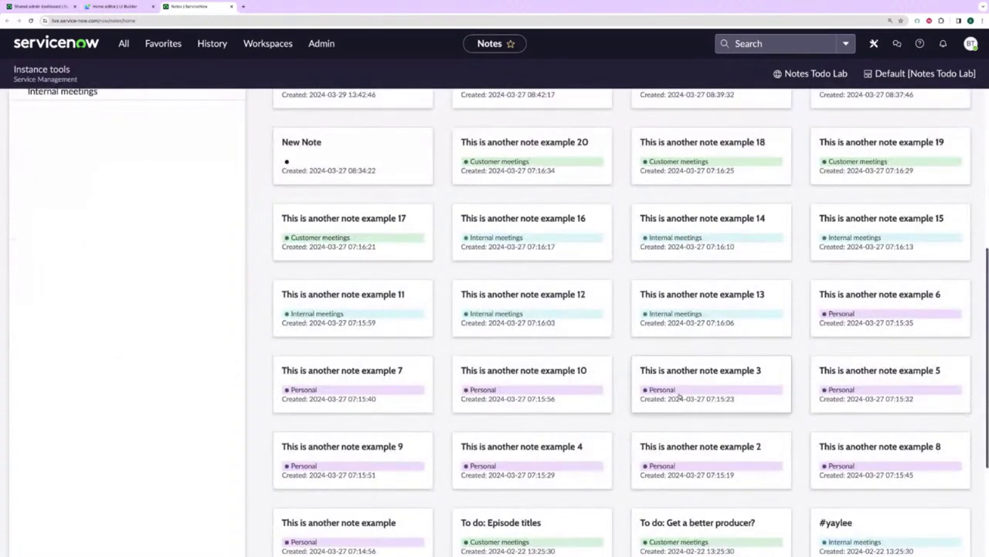
scroll(507, 287, "up", 3)
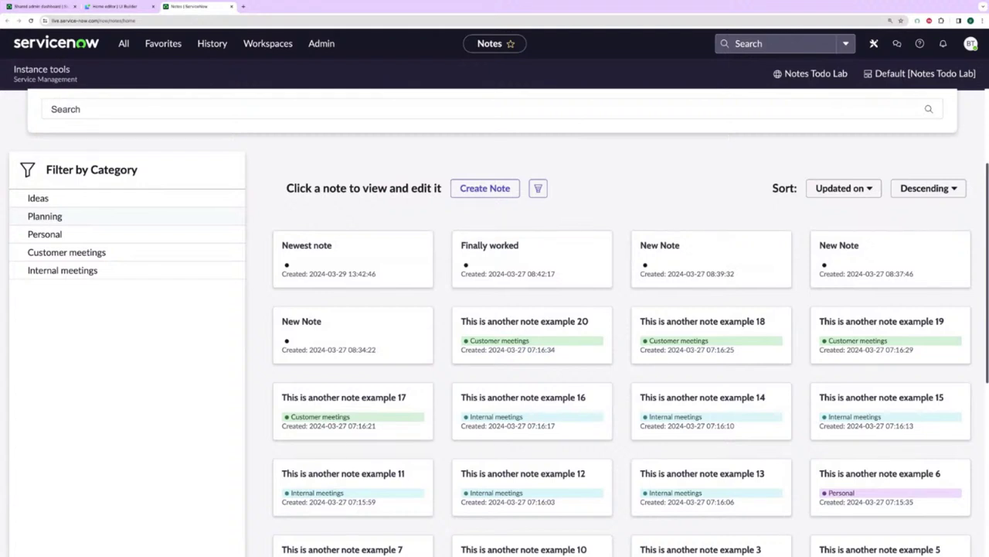
- Show the condition builder above the note cards and examine the fields it offers for filtering
left_click(538, 188)
left_click(716, 249)
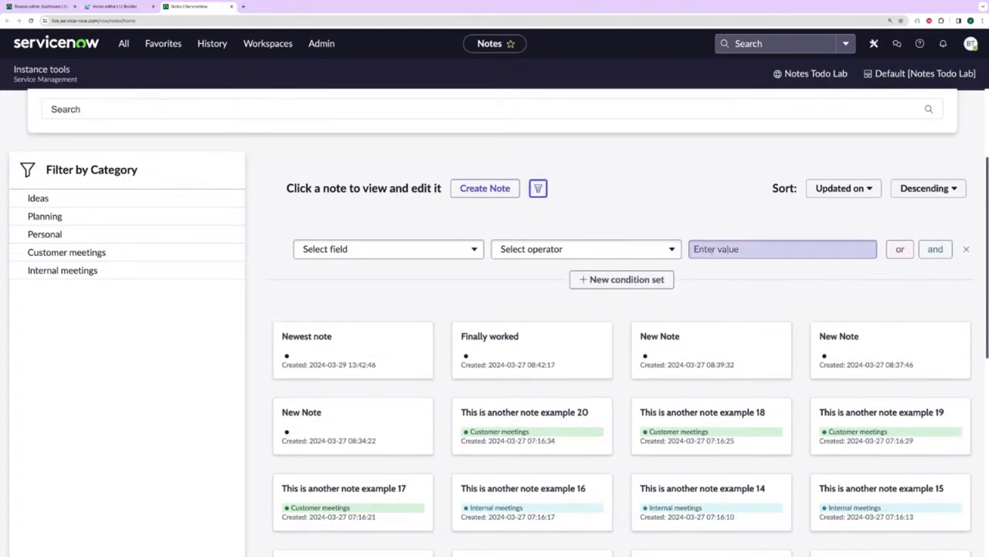
left_click(469, 253)
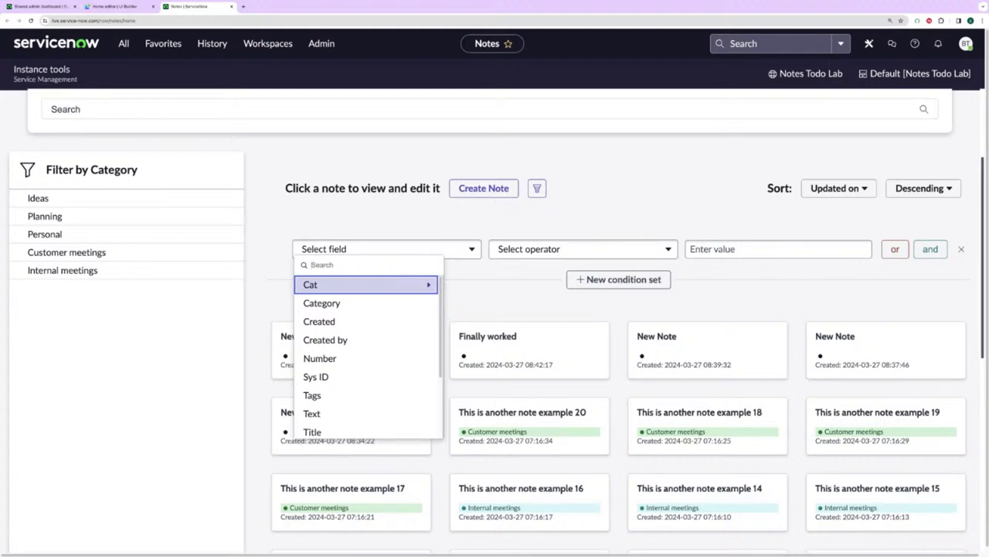
key("Escape")
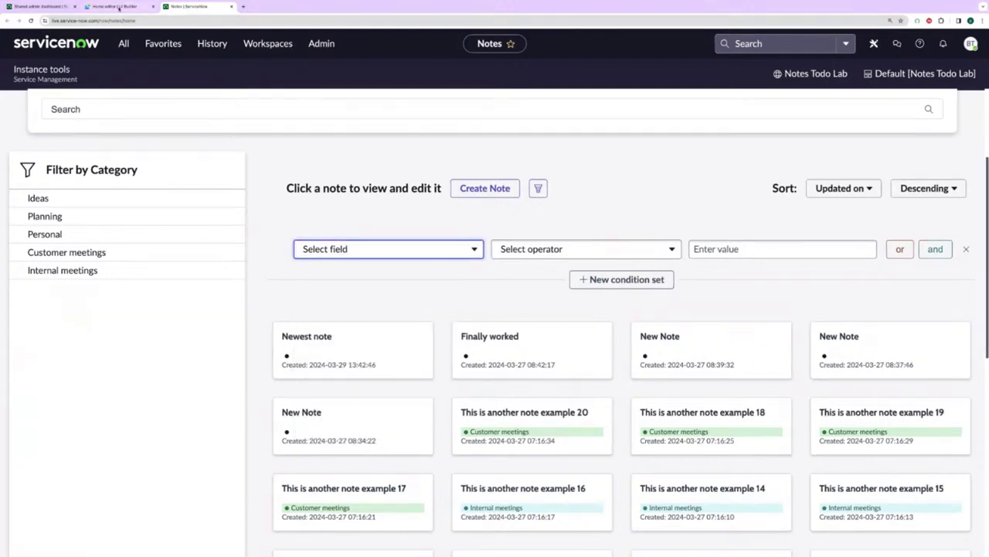
- Return to the Home page editor in UI Builder and open the Look up notes data resource to review its configuration
left_click(119, 7)
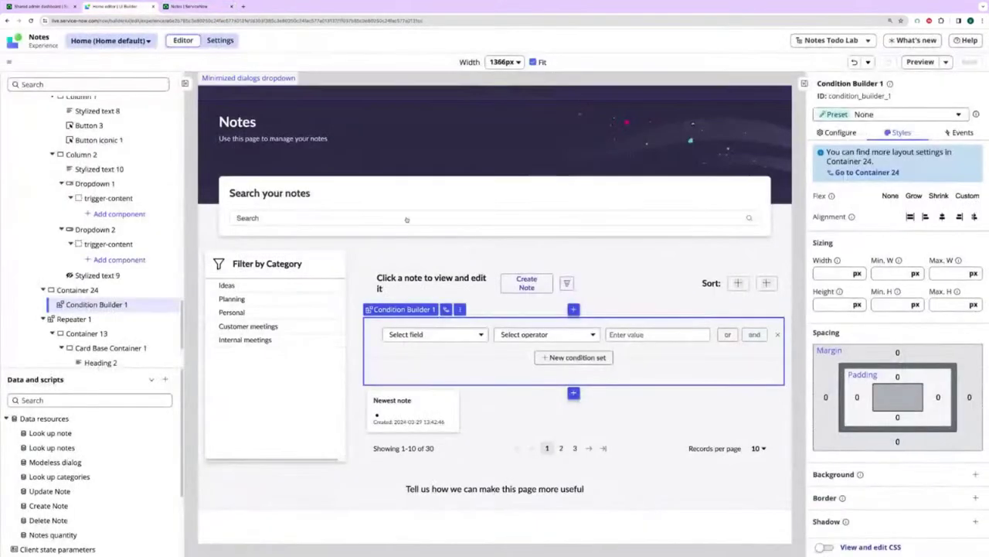
left_click(100, 448)
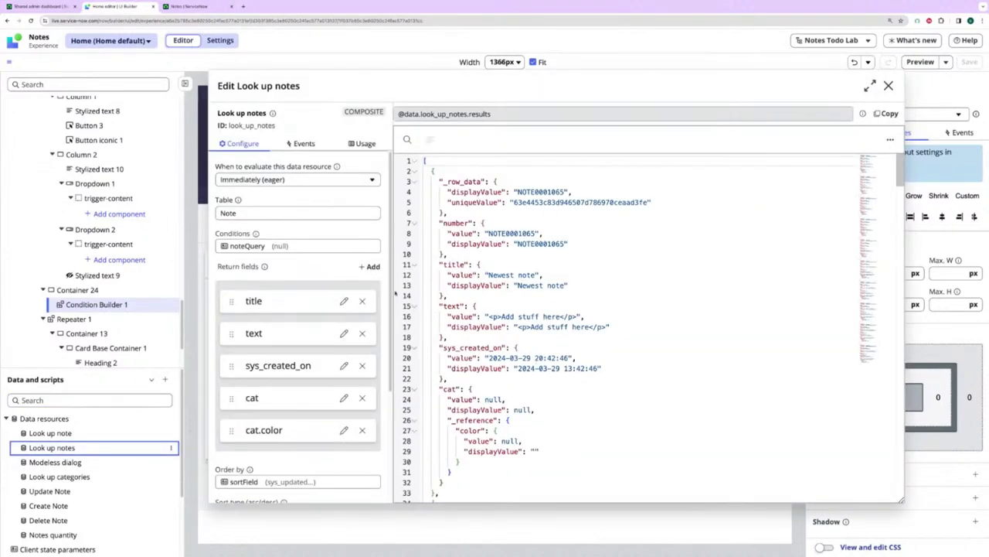
scroll(298, 303, "down", 2)
scroll(298, 303, "up", 2)
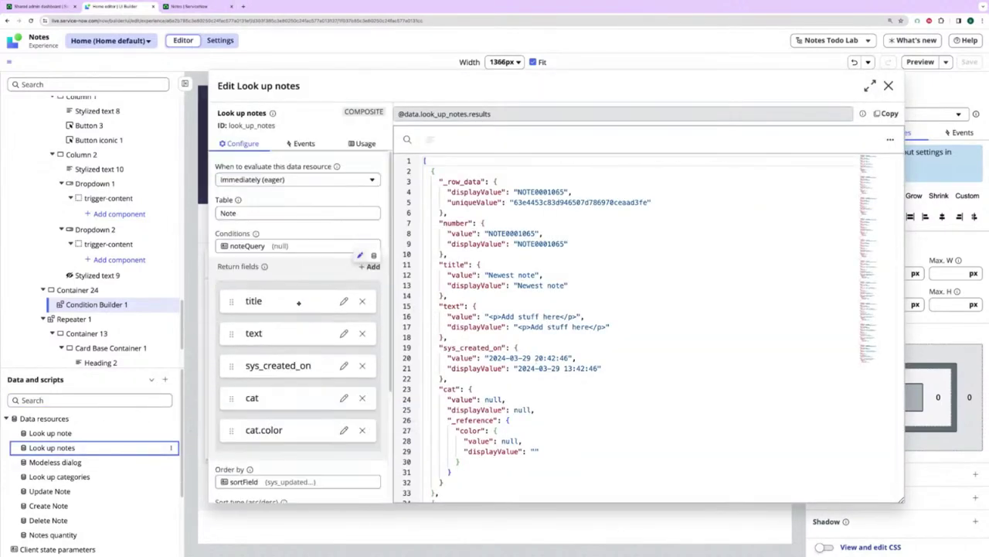
scroll(292, 320, "down", 2)
scroll(292, 320, "up", 2)
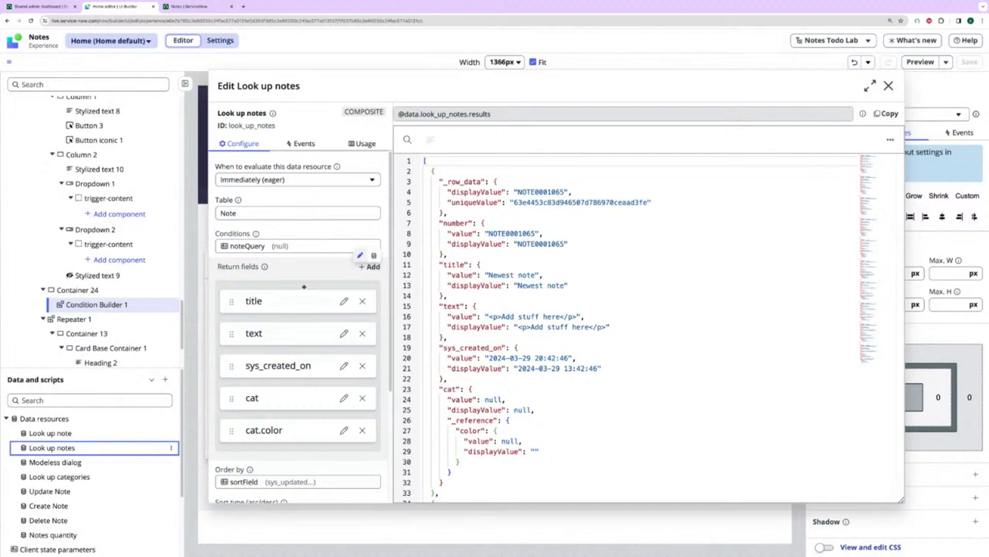
left_click(373, 222)
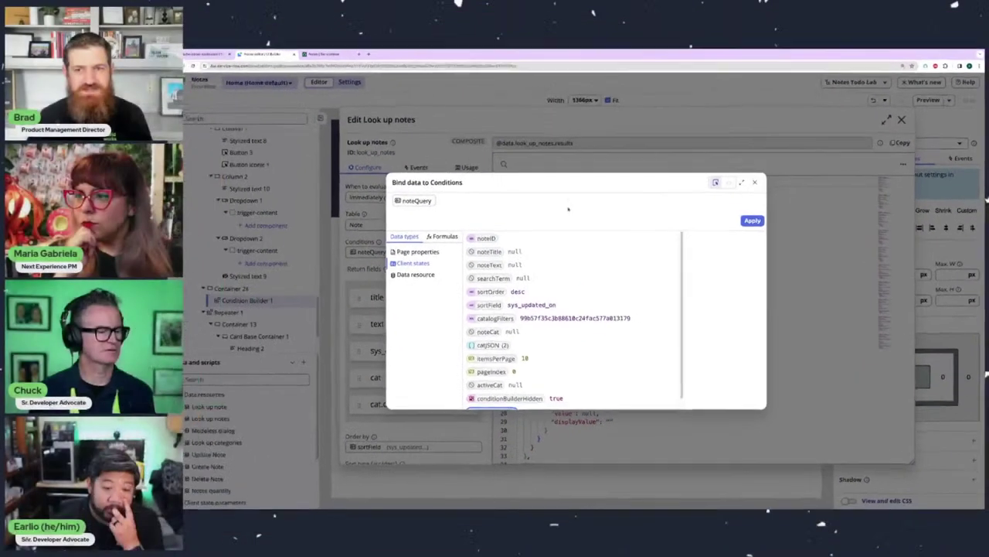
double_click(432, 202)
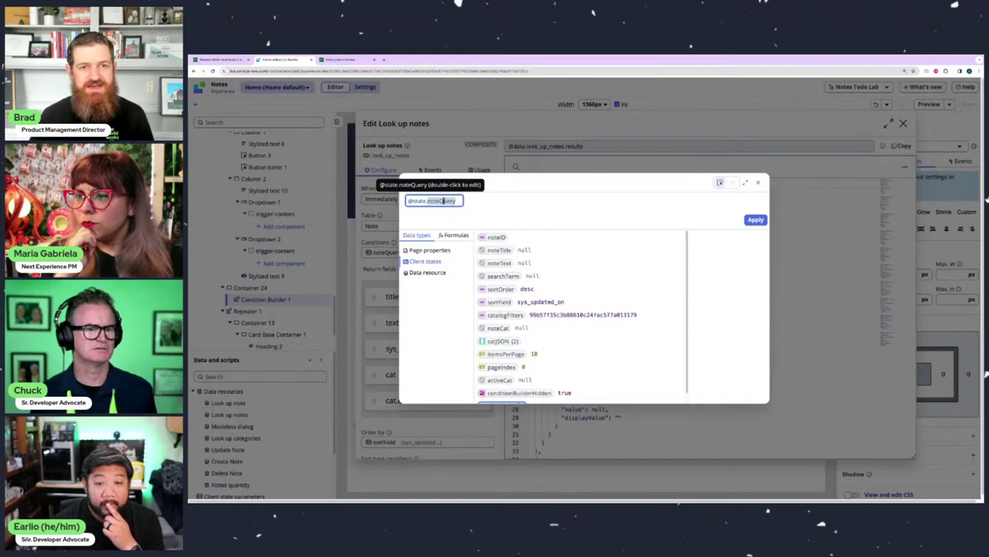
key("ctrl+a")
key("BackSpace")
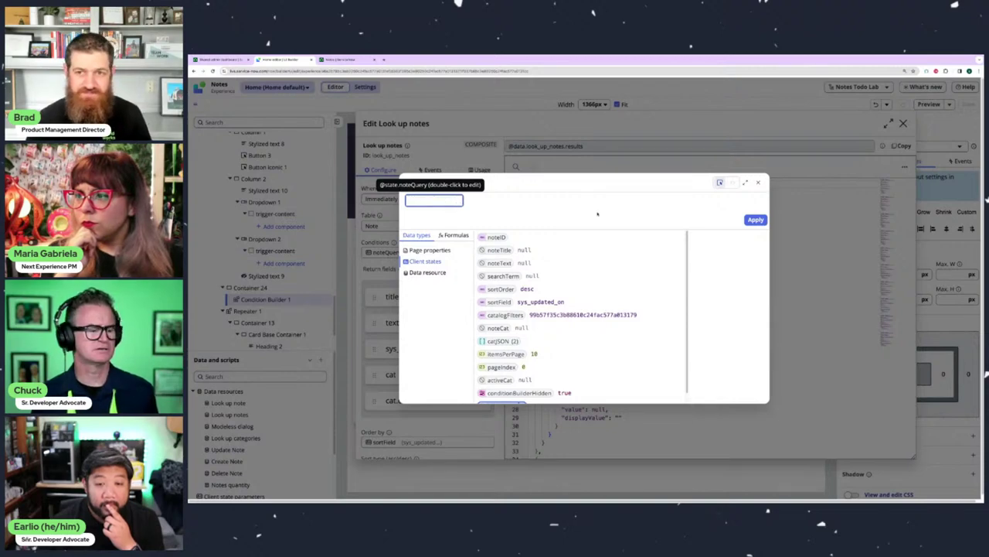
key("Return")
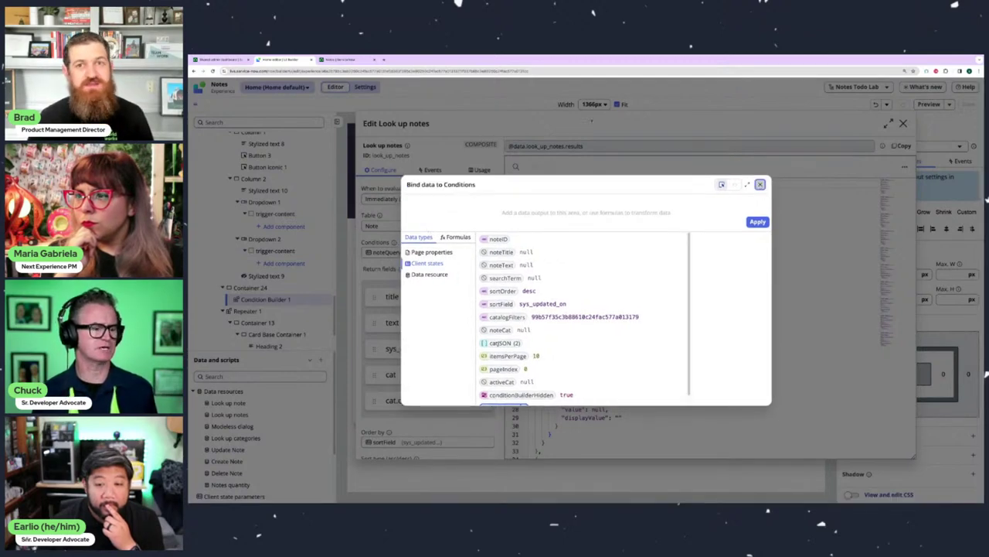
left_click(760, 184)
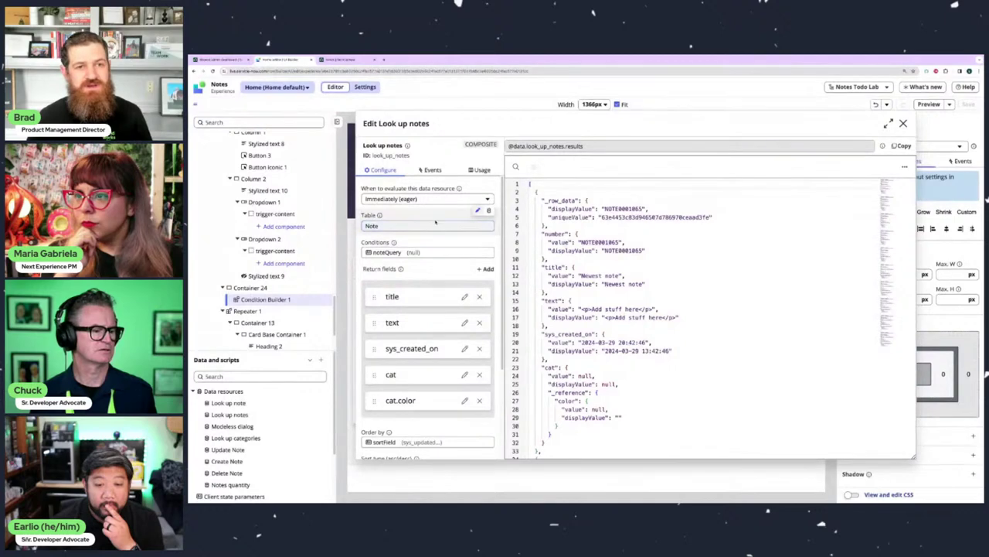
left_click(440, 251)
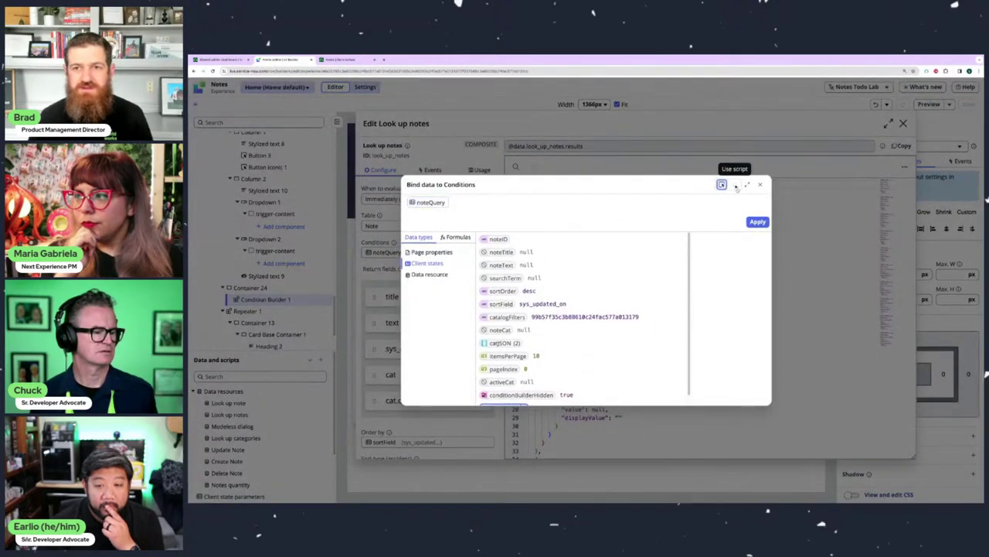
left_click(760, 186)
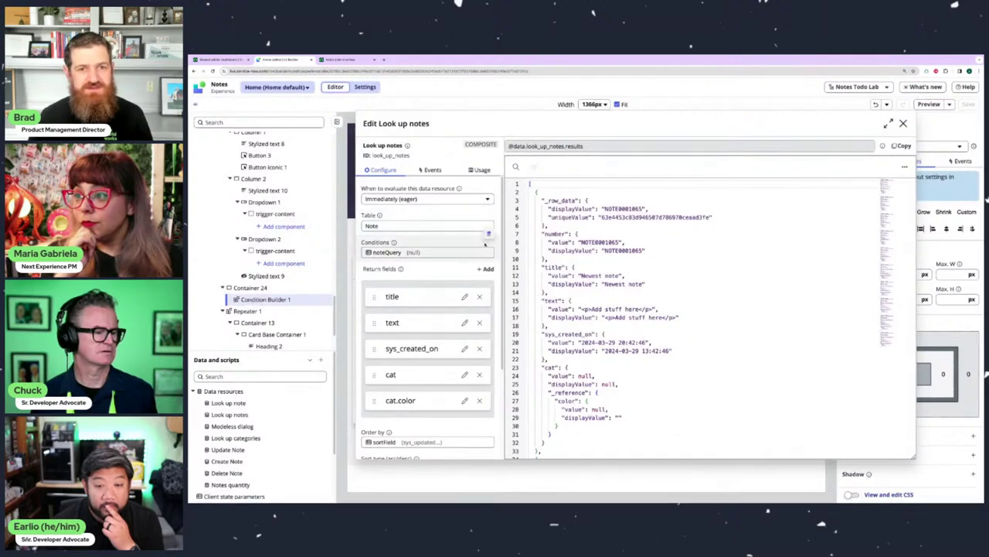
- Remove the noteQuery binding from the Conditions of the Look up notes data resource and apply the change
left_click(488, 233)
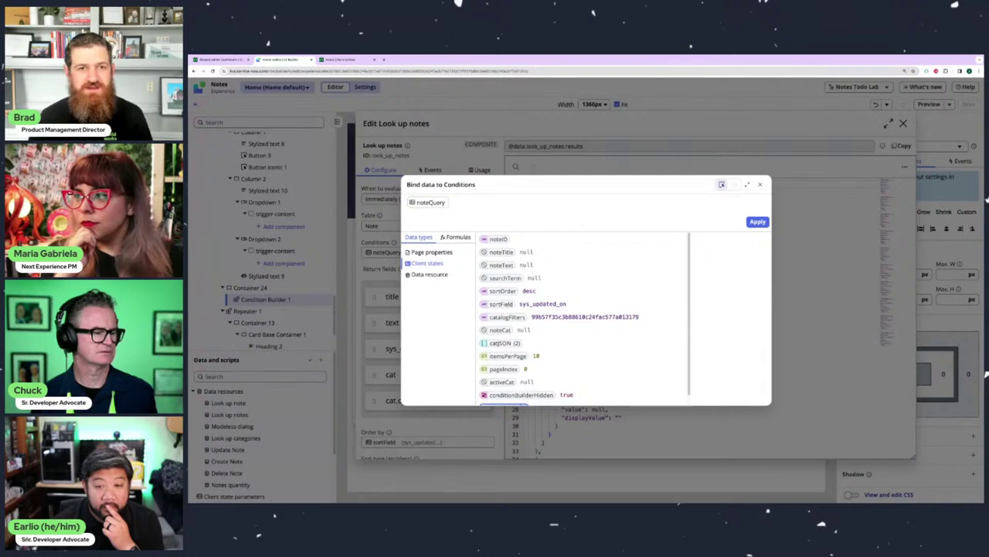
left_click(457, 203)
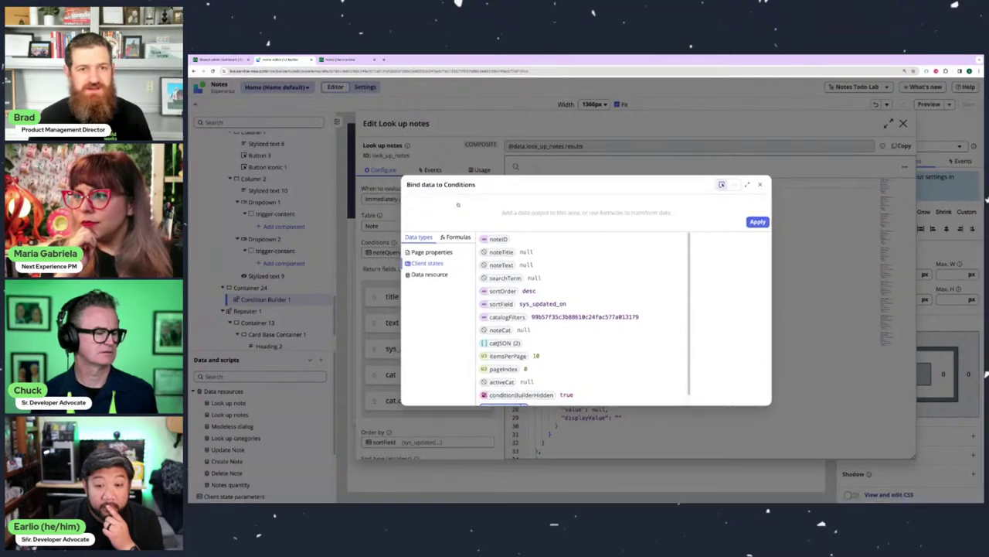
left_click(758, 222)
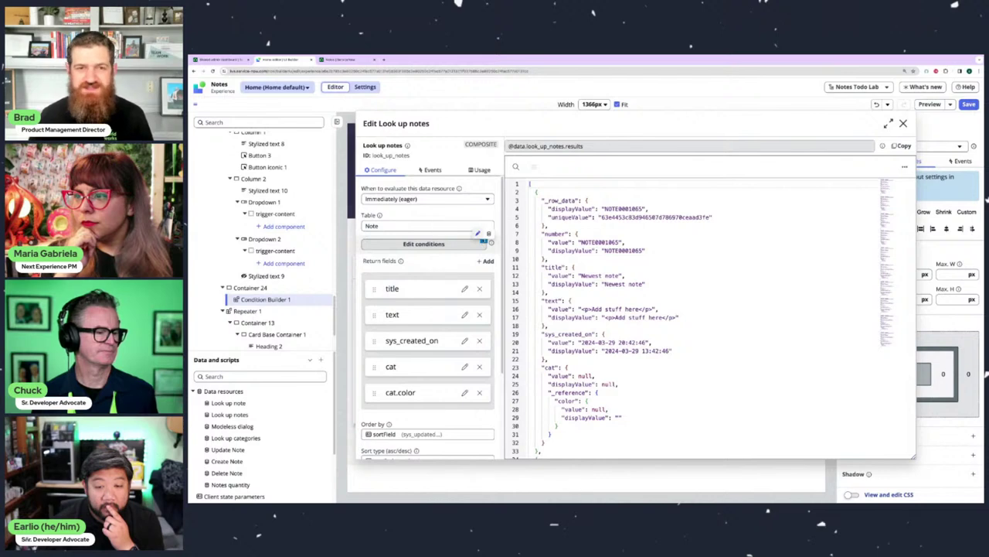
- Open the static conditions editor, choose the Cat field, examine its operators and related list condition, and leave without applying
left_click(426, 243)
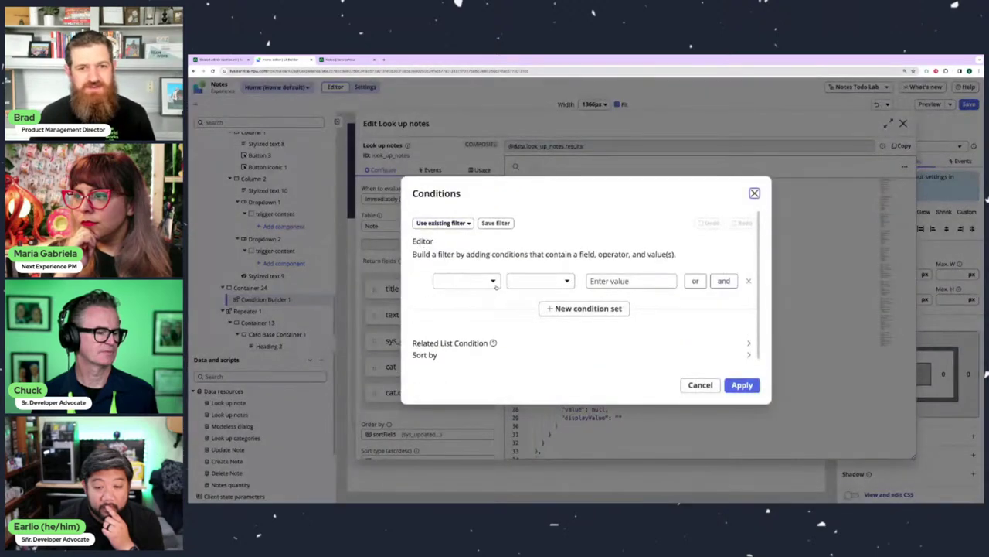
left_click(464, 278)
left_click(478, 309)
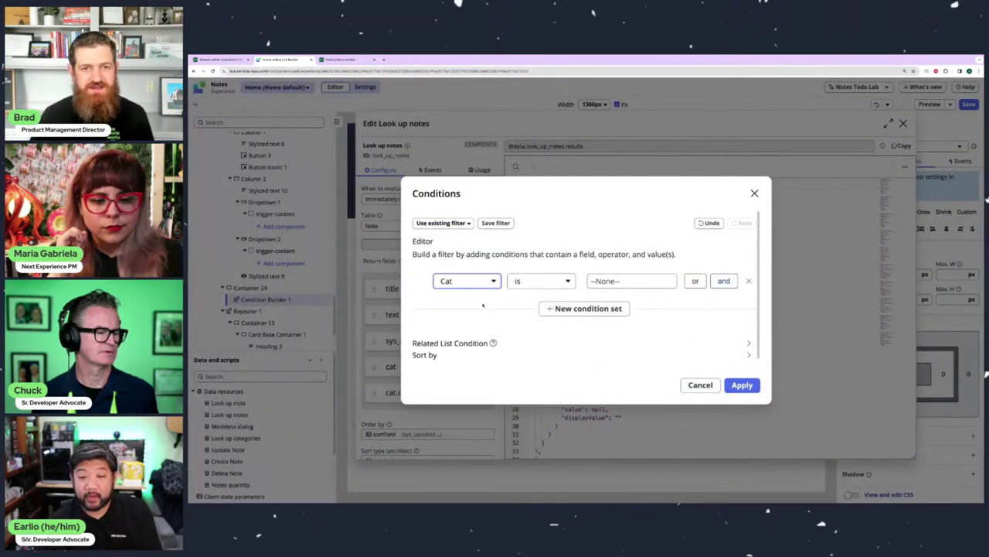
left_click(562, 282)
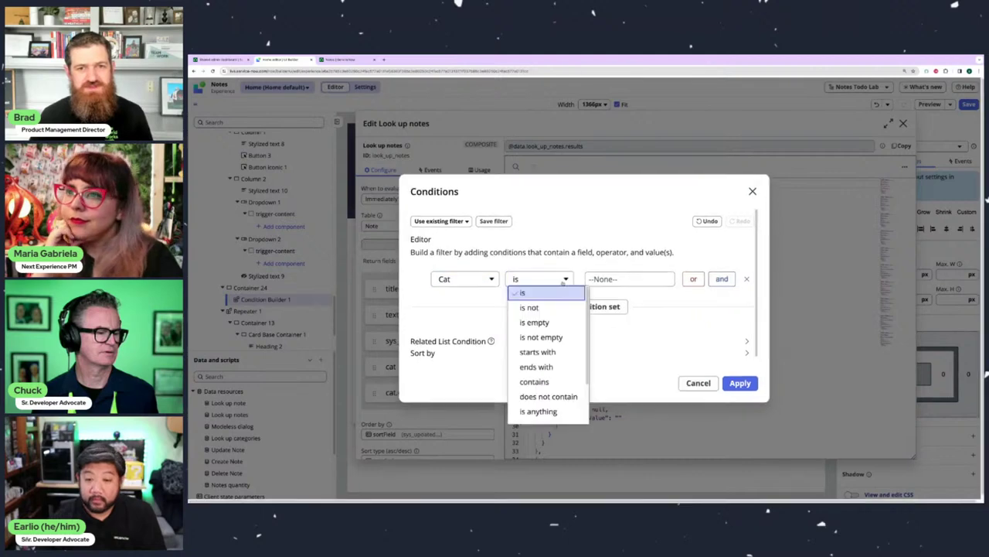
scroll(564, 336, "down", 2)
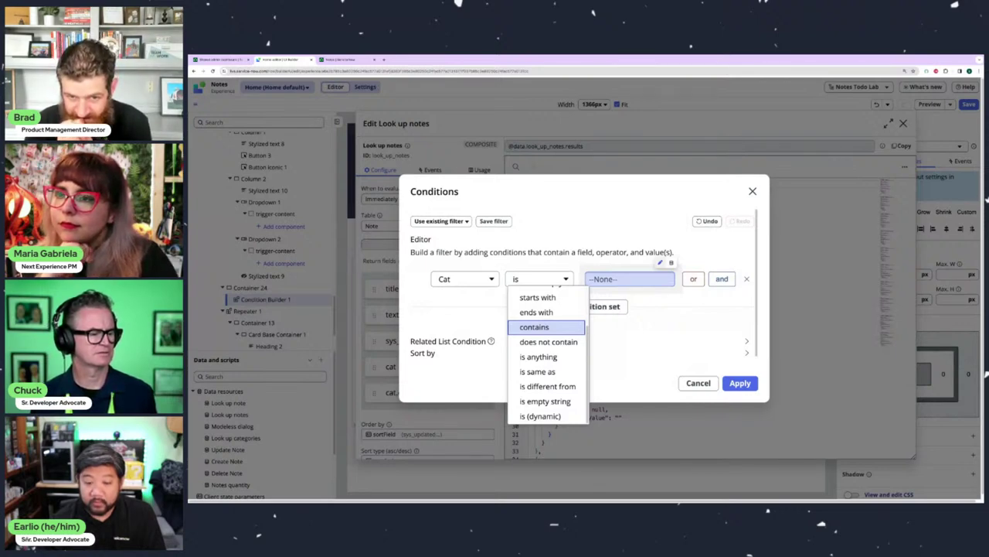
scroll(543, 340, "up", 2)
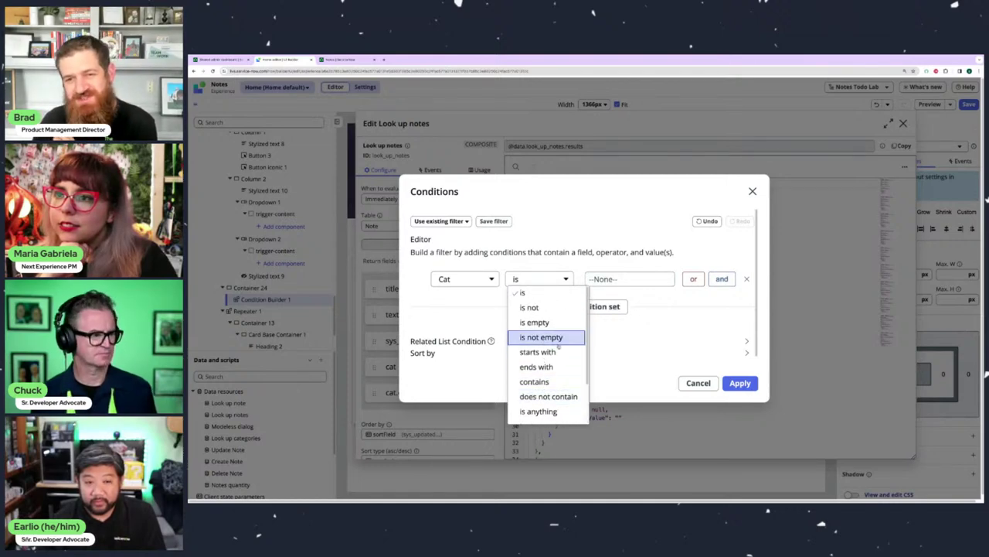
left_click(663, 343)
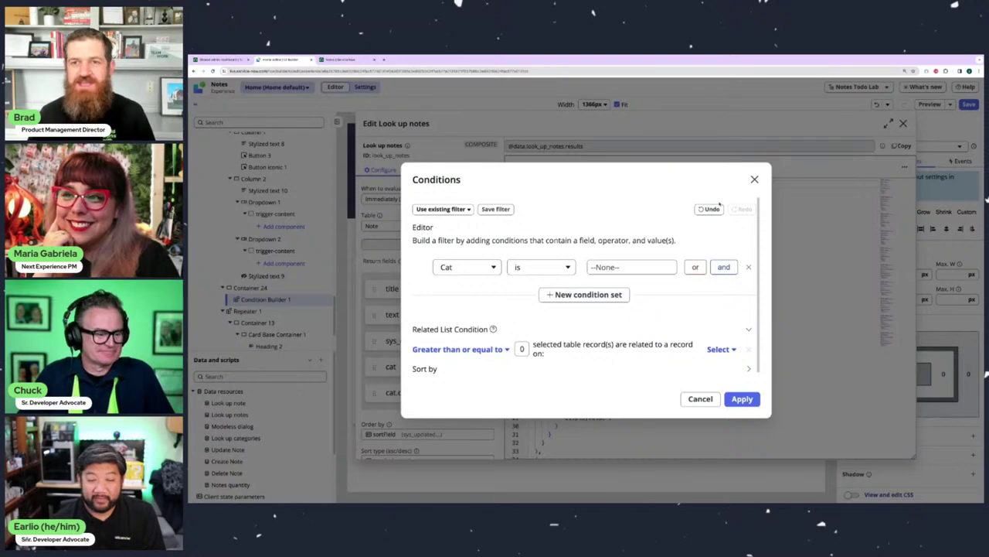
left_click(754, 179)
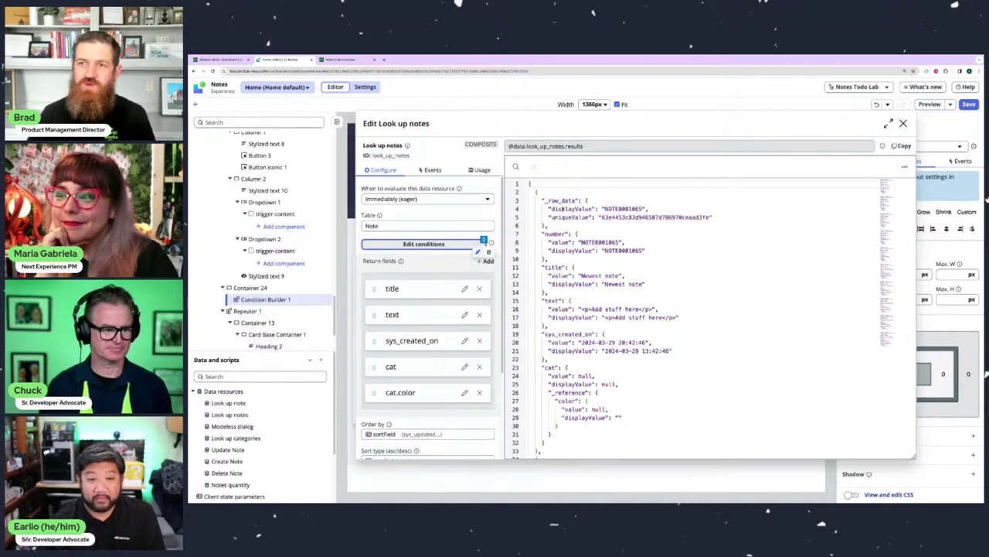
- Leave the Look up notes data resource and review the configuration properties of Condition Builder 1
left_click(903, 123)
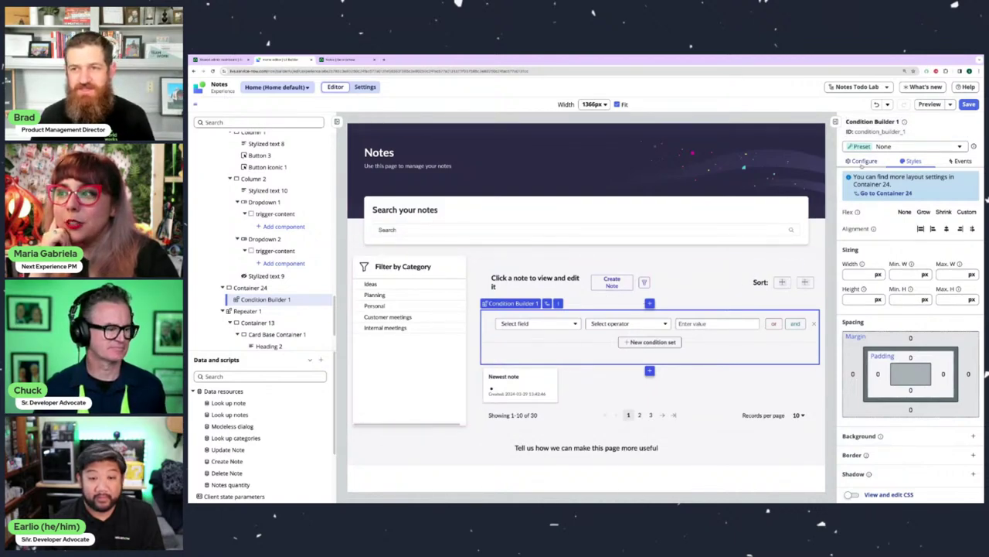
left_click(862, 160)
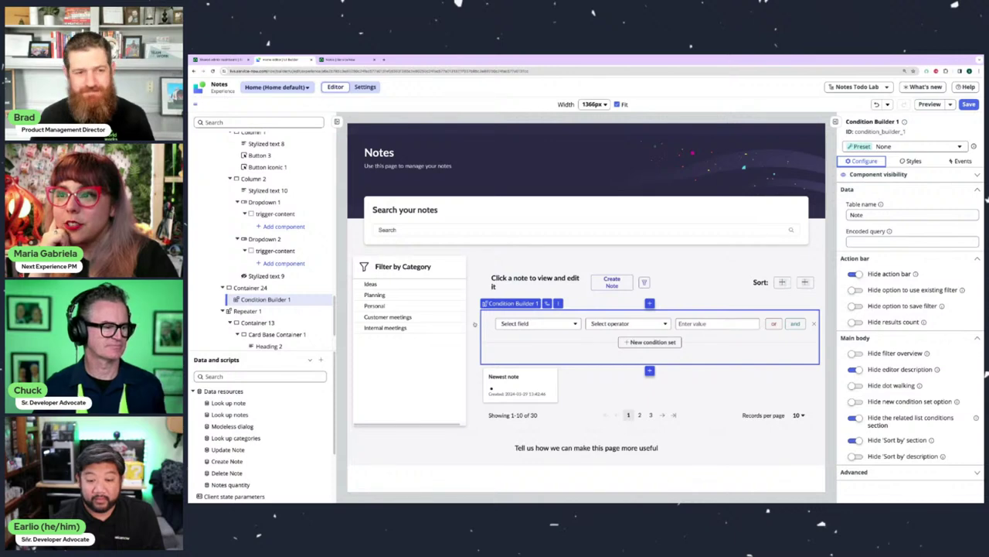
- Bind the Conditions of the Look up notes data resource to the noteQuery client state, apply it, and close the resource
left_click(293, 414)
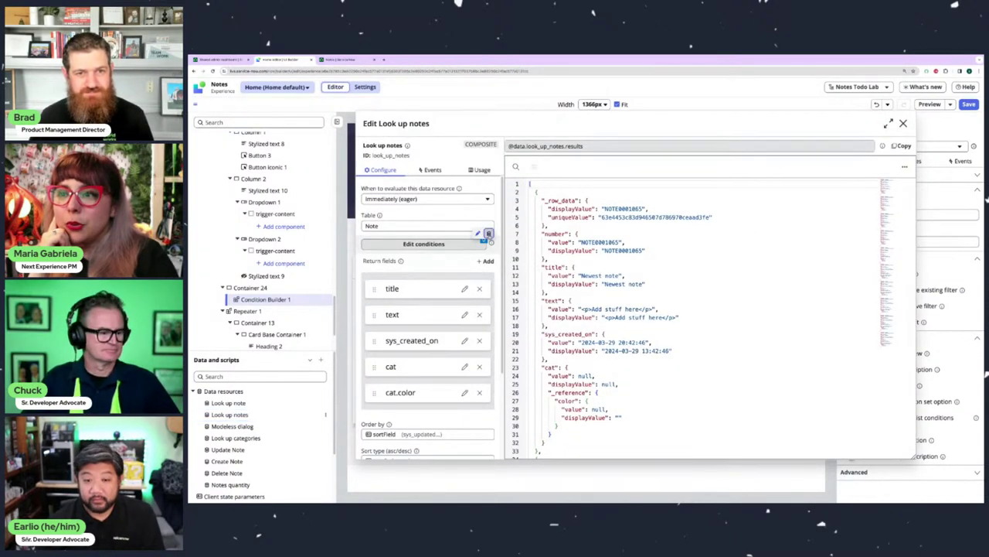
left_click(489, 234)
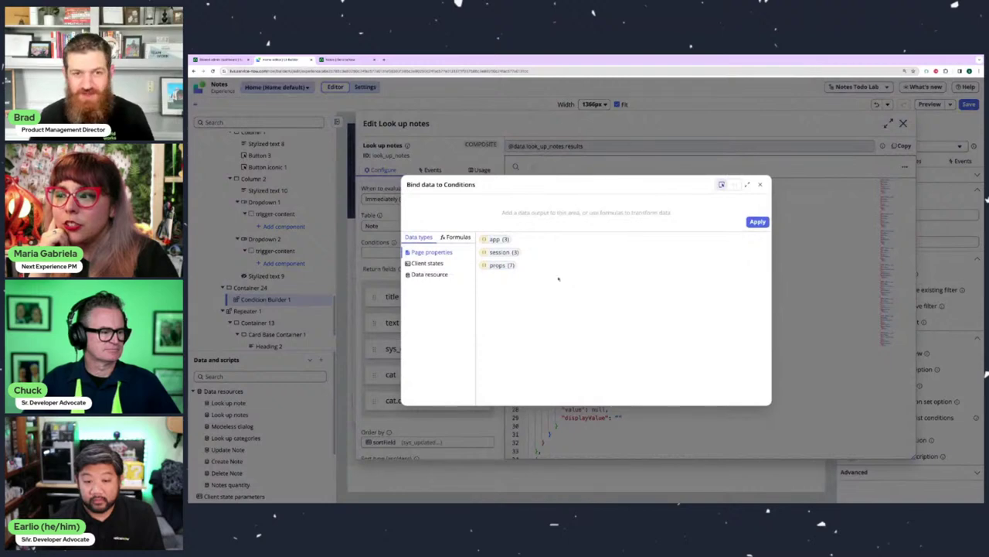
left_click(430, 263)
scroll(536, 334, "down", 1)
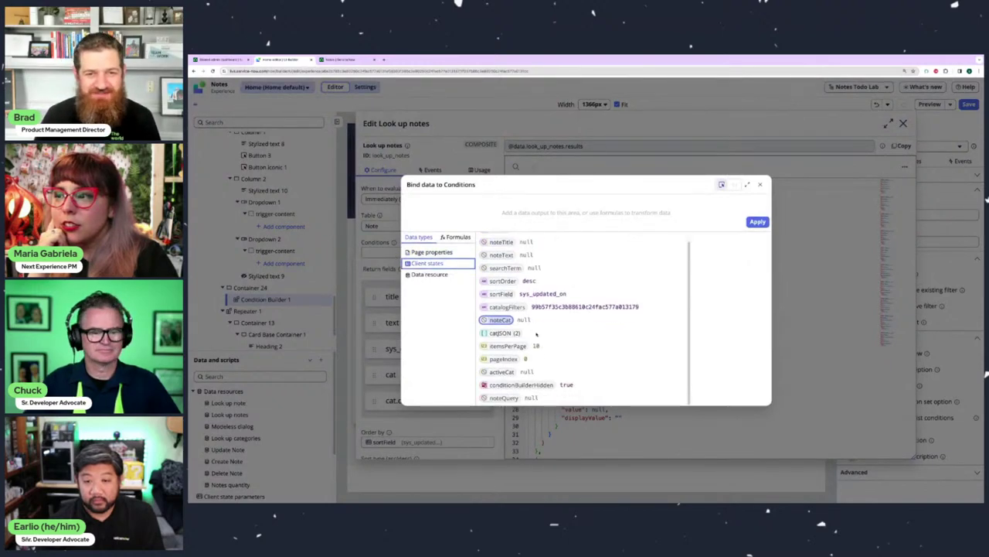
left_click(522, 397)
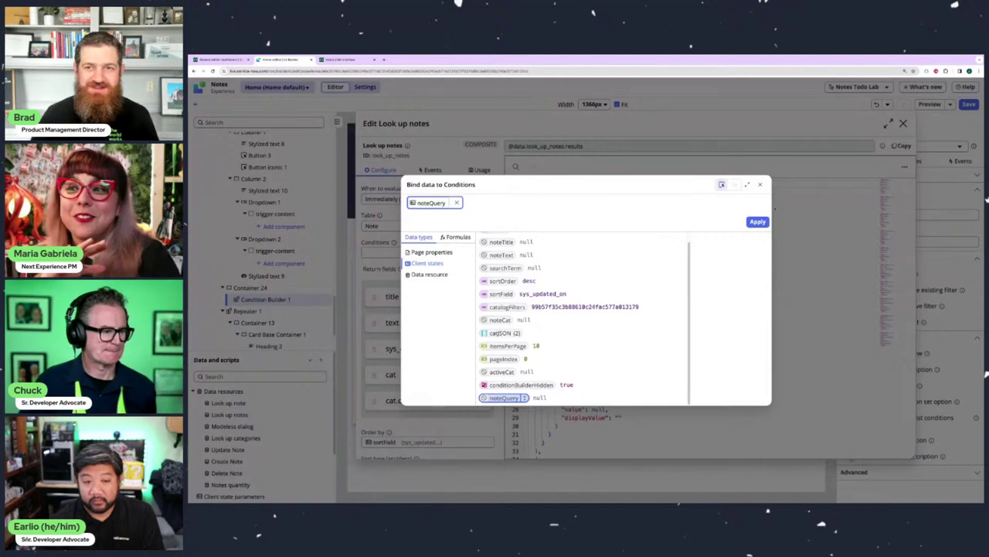
left_click(757, 222)
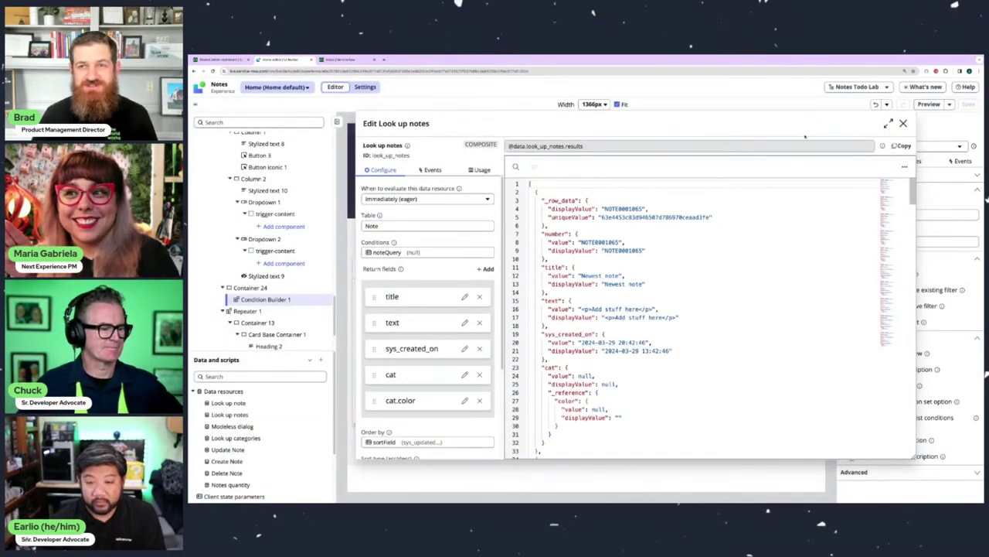
left_click(903, 123)
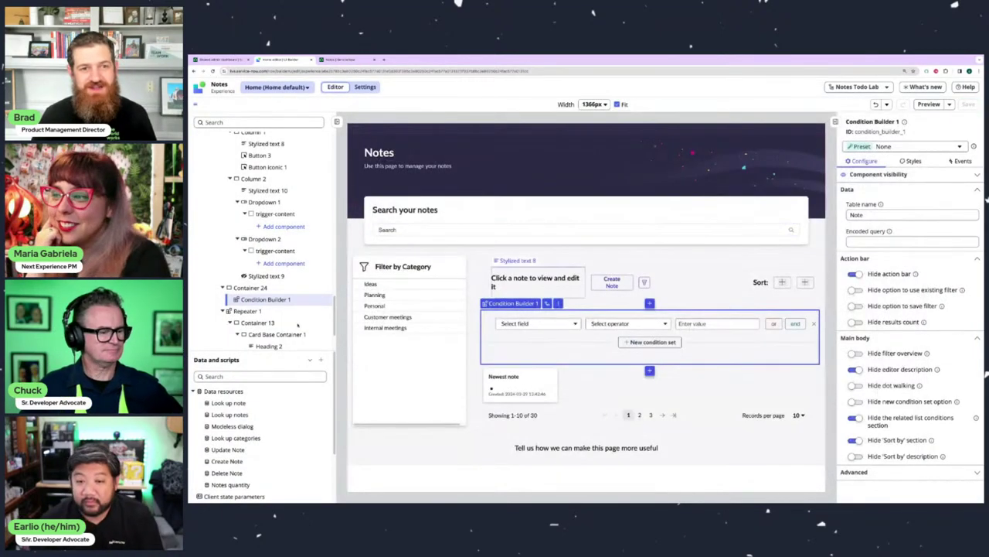
- Select Highlighted value 1 in the note card and examine the repeater data path bound to its Color, closing the binding without applying
left_click(515, 386)
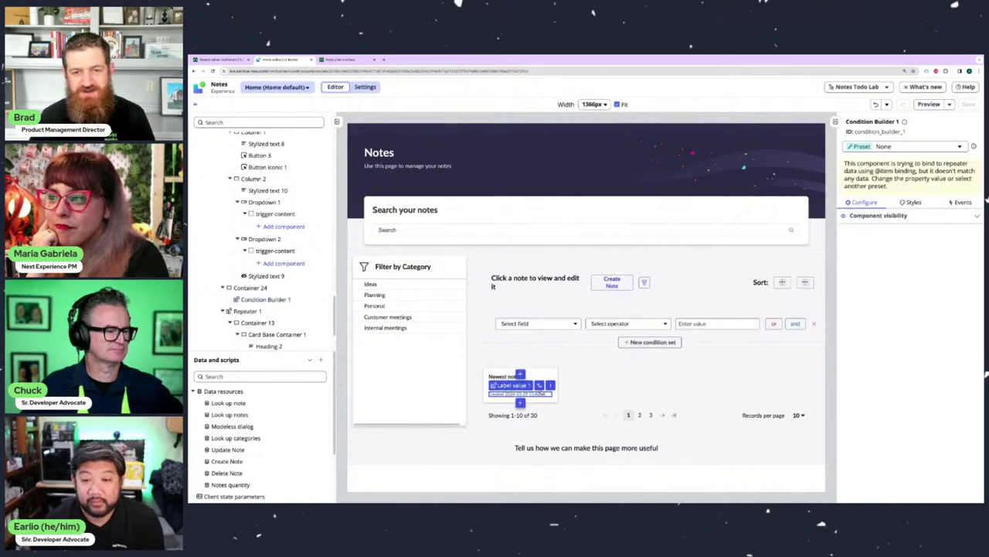
left_click(543, 374)
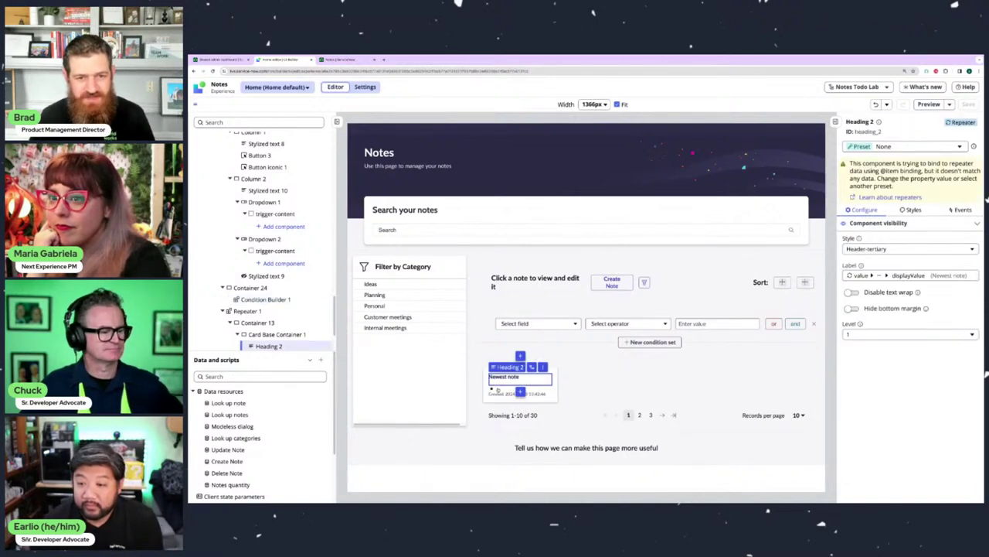
left_click(534, 377)
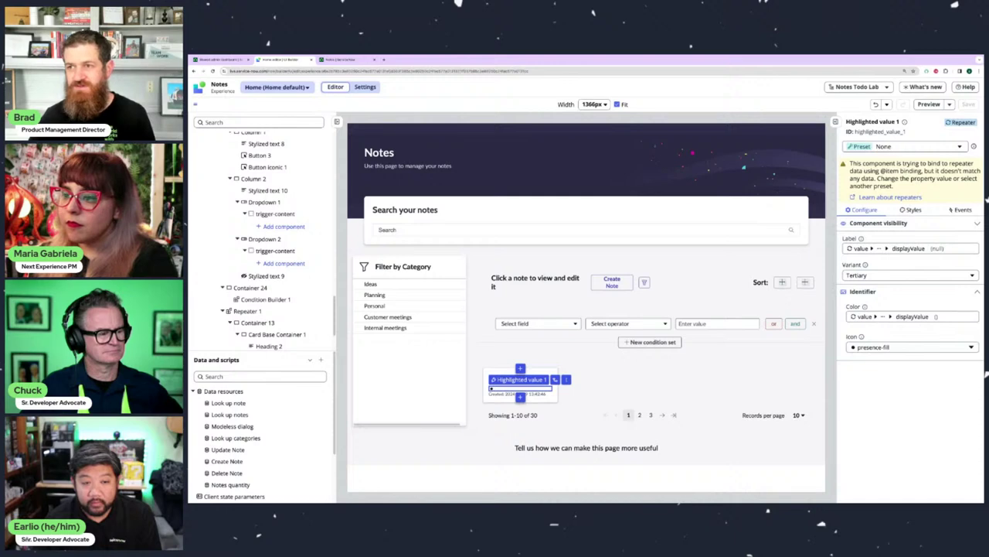
left_click(962, 301)
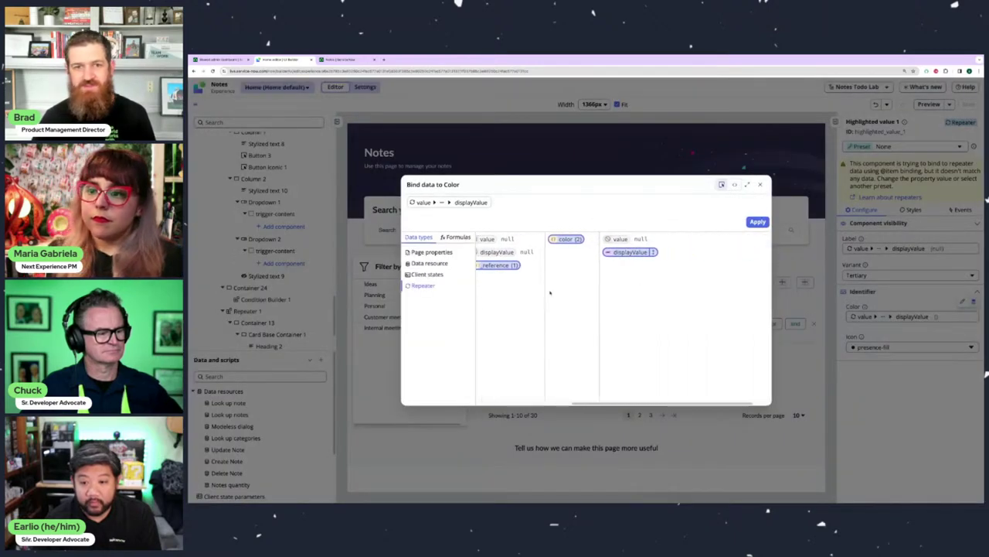
scroll(536, 285, "left", 5)
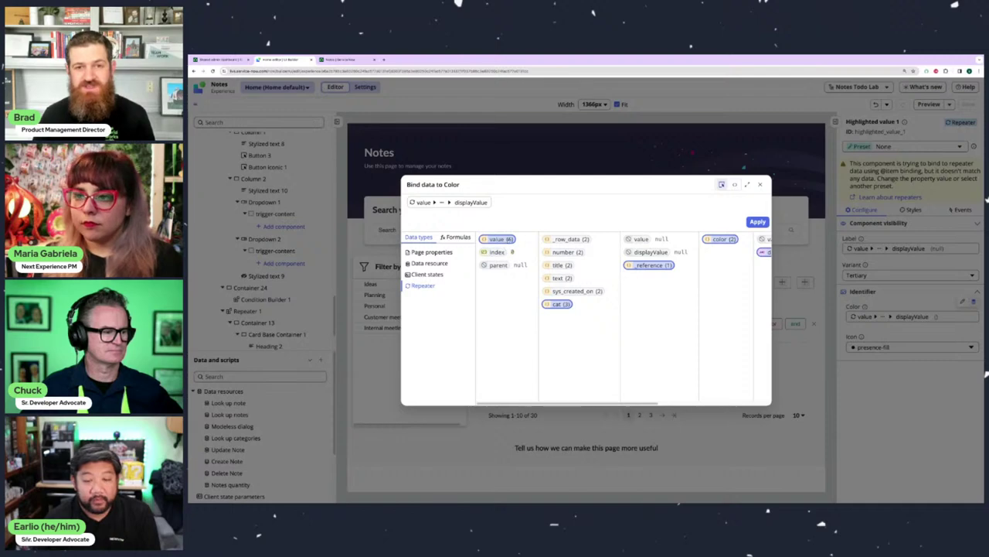
scroll(650, 264, "right", 3)
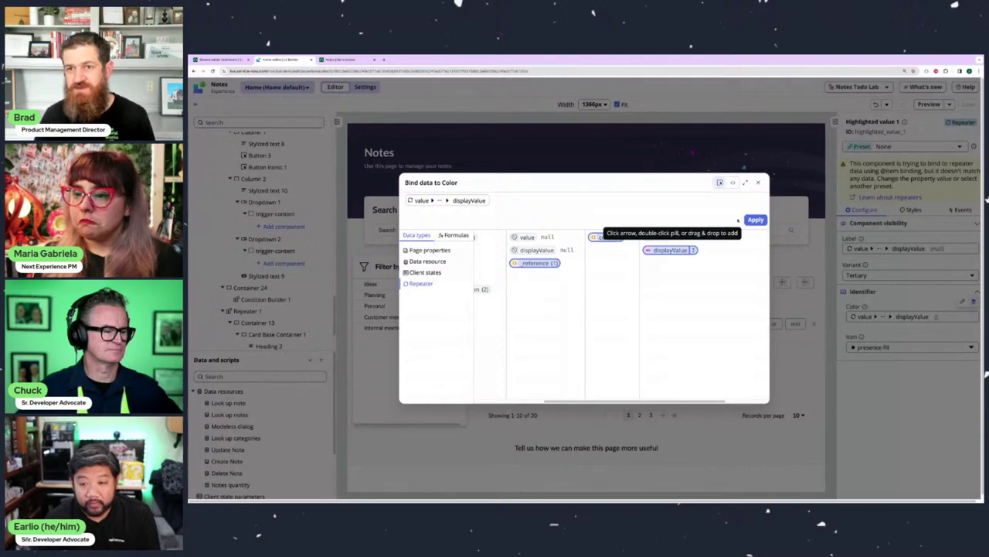
left_click(757, 181)
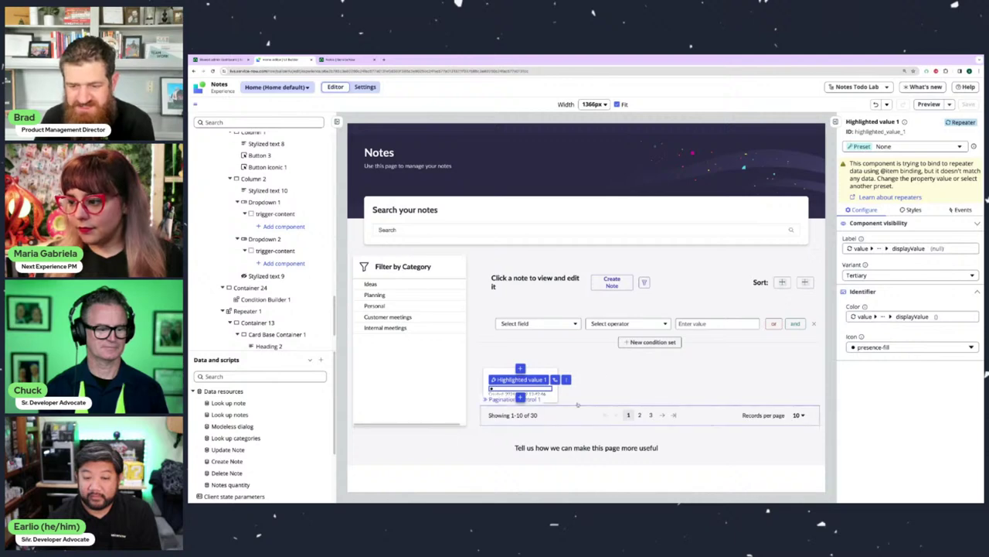
- Select Condition Builder 1 on the page and open its Encoded query property for editing
left_click(571, 349)
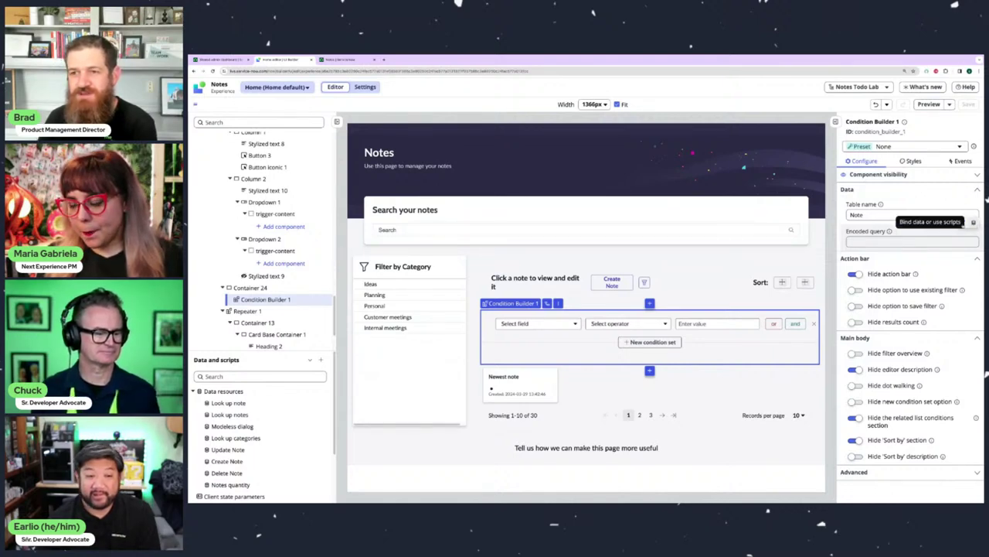
left_click(866, 239)
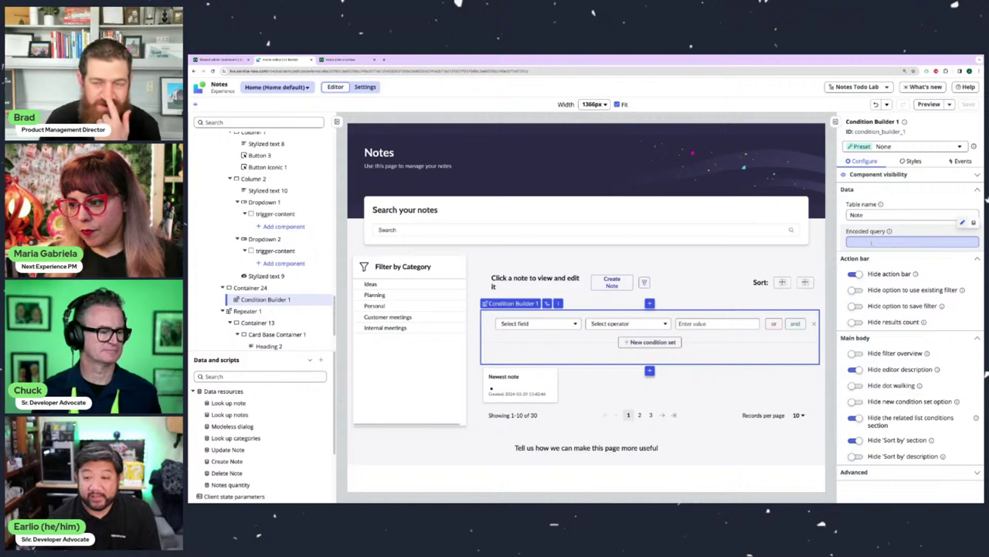